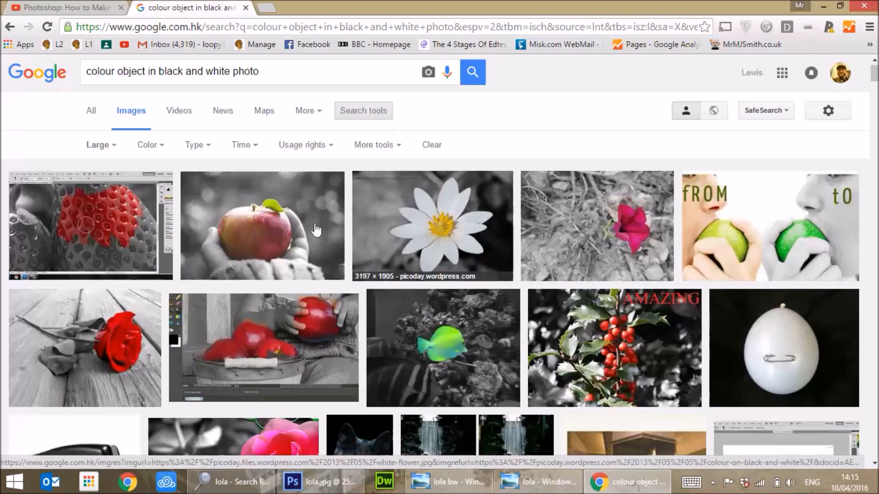
- Preview the apple photo and the related coloured-crayons photo as examples of colour objects in black-and-white images
click(261, 232)
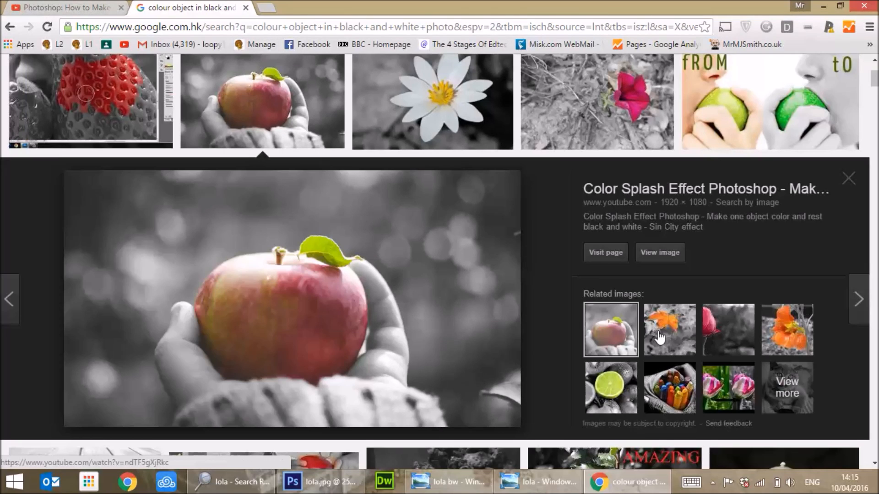
click(673, 382)
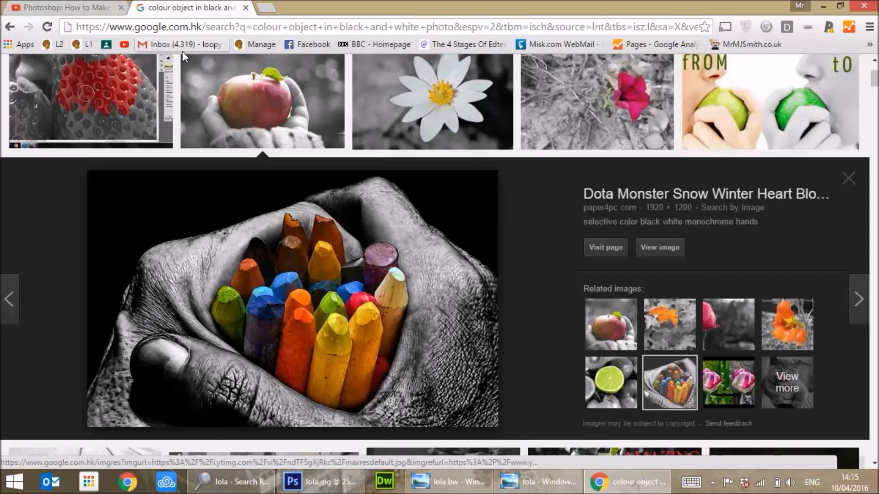
- Switch to Photoshop and trace a closed selection around the whole dog in lola.jpg with the Magnetic Lasso
click(293, 480)
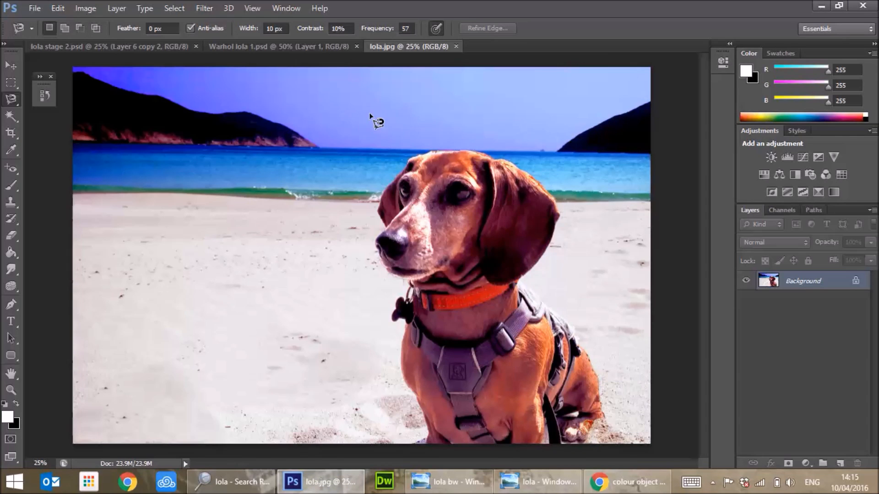
click(11, 66)
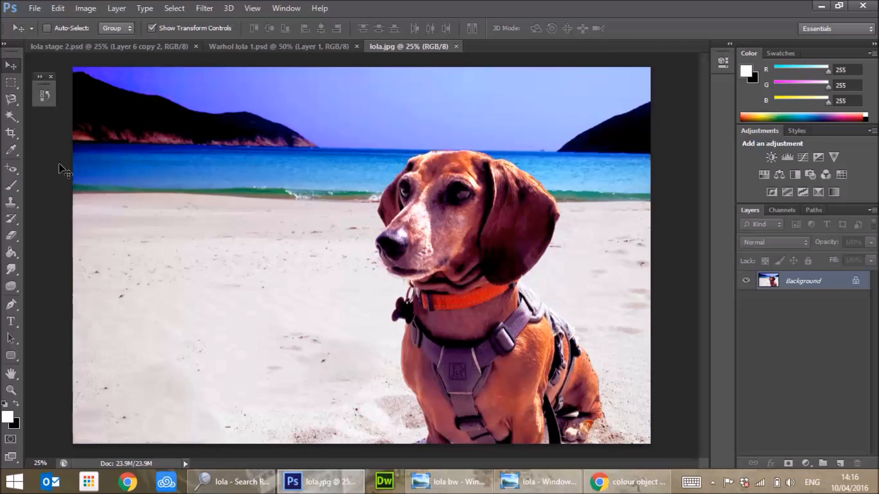
click(13, 100)
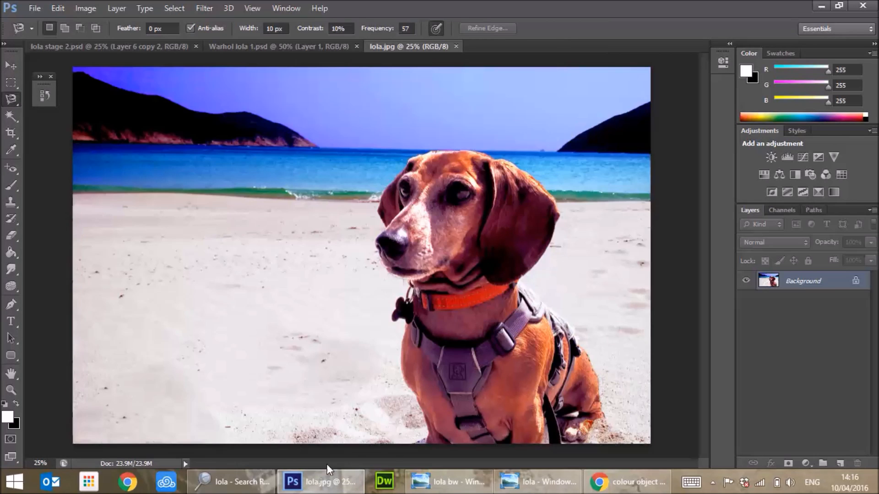
click(427, 442)
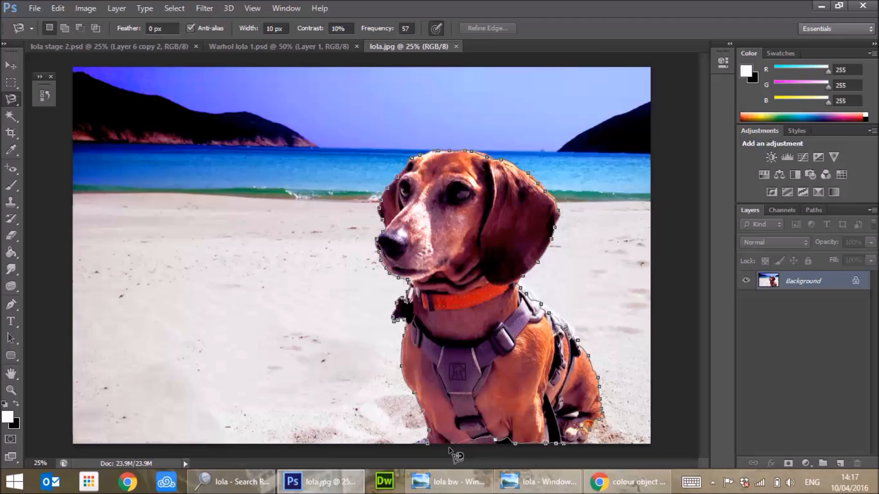
click(427, 443)
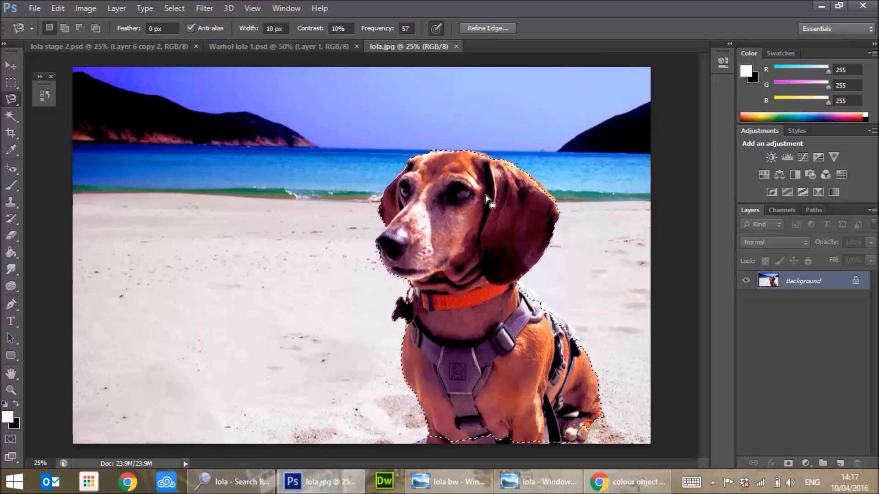
- Subtract the excess sliver of background above the dog's forehead from the selection with the regular Lasso
key(alt)
scroll(531, 212, up, 4)
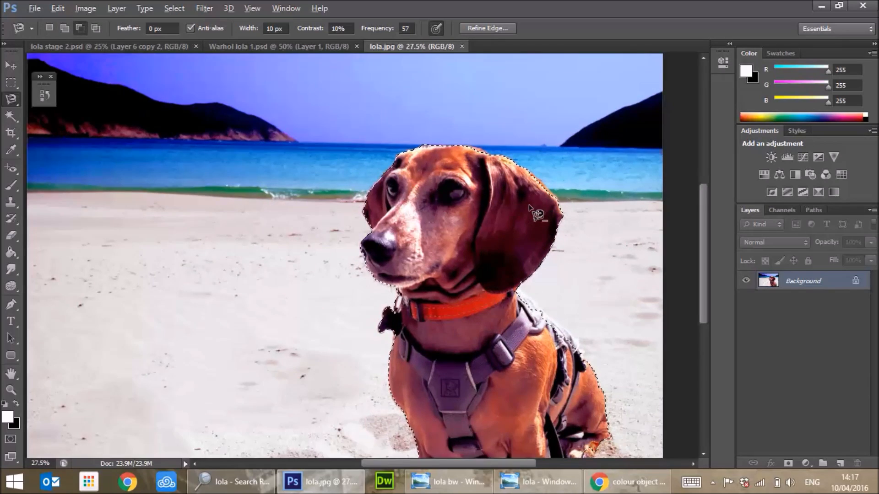
scroll(531, 210, up, 4)
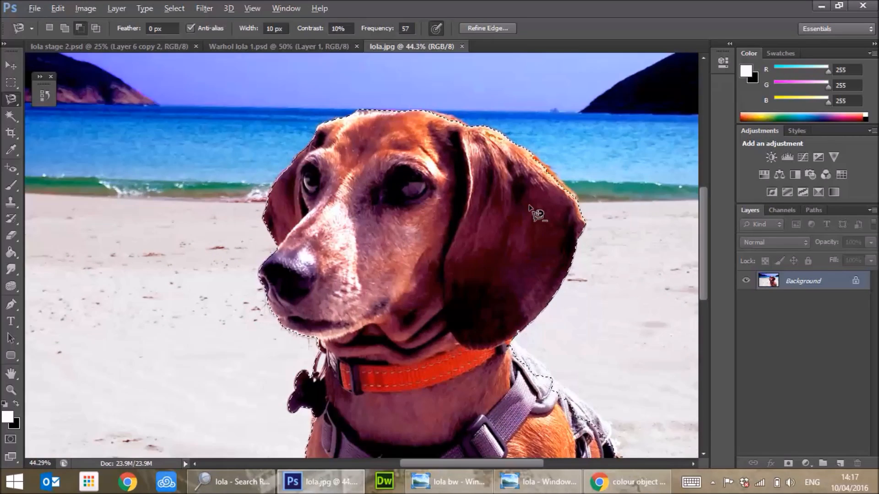
scroll(459, 226, up, 5)
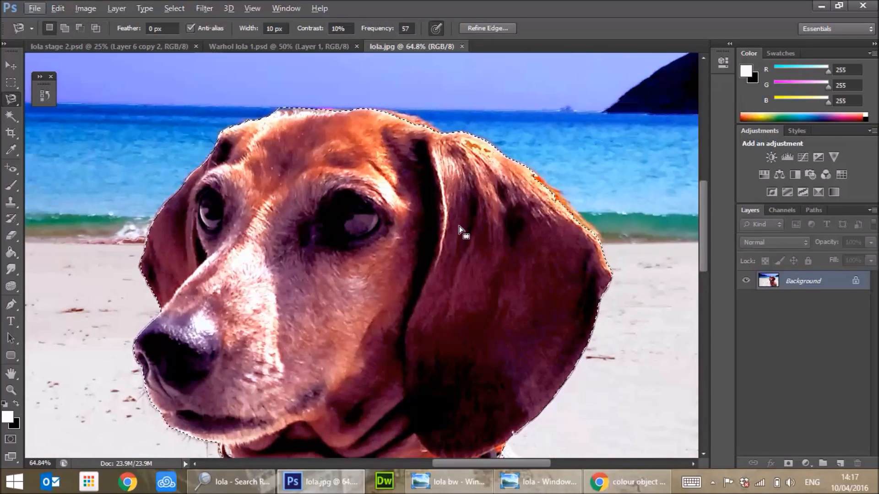
scroll(428, 258, up, 1)
scroll(431, 260, up, 1)
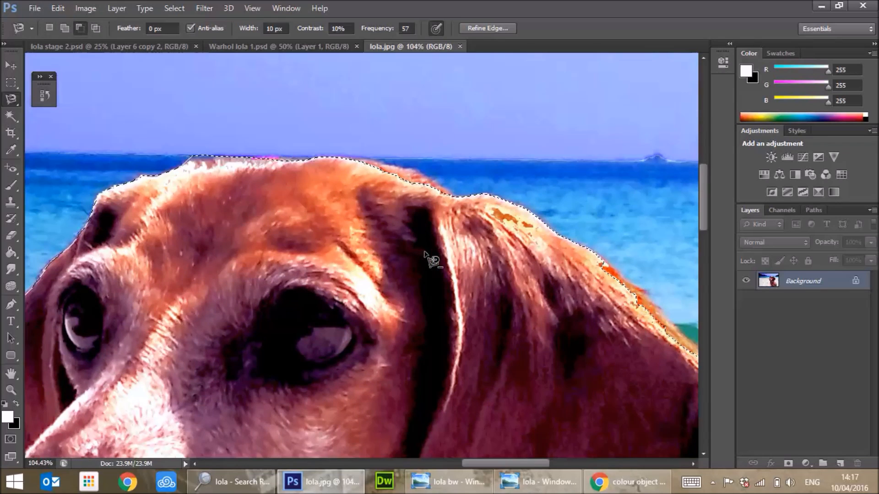
right_click(12, 104)
click(58, 100)
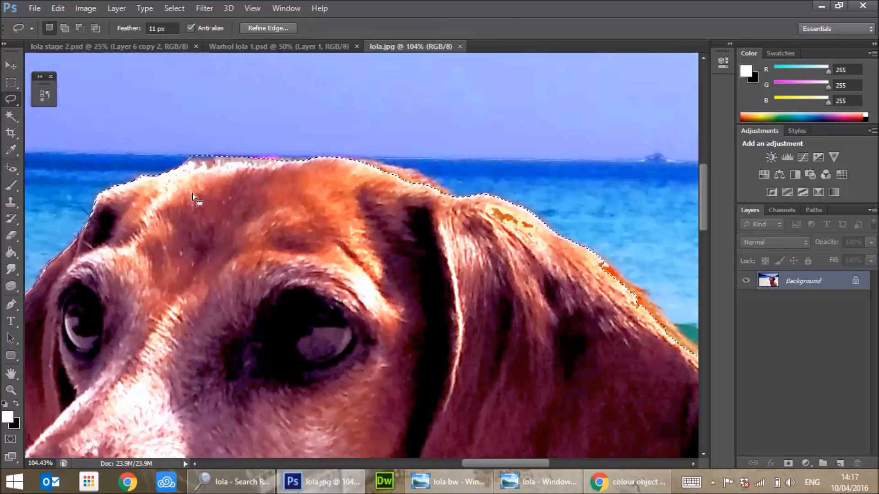
key(shift)
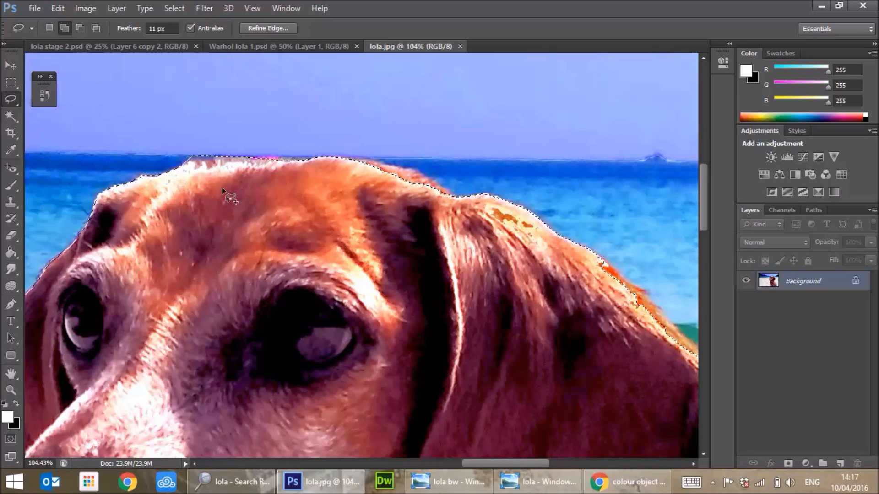
key(alt)
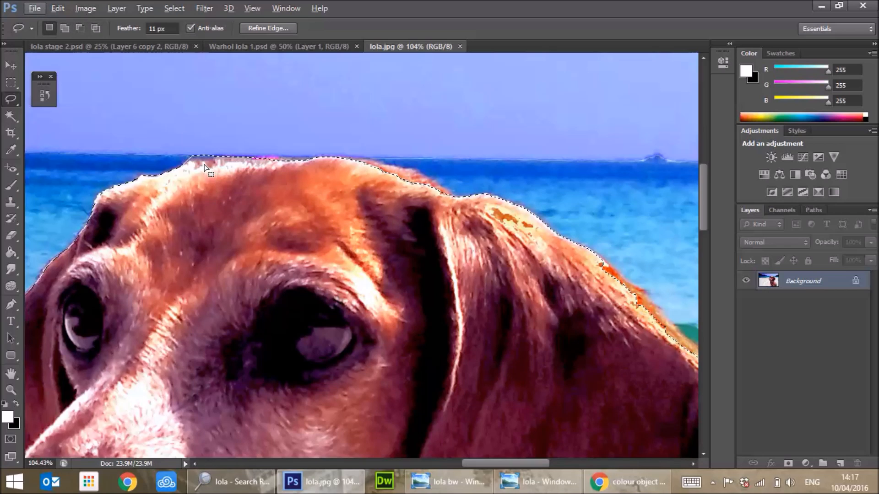
key(alt)
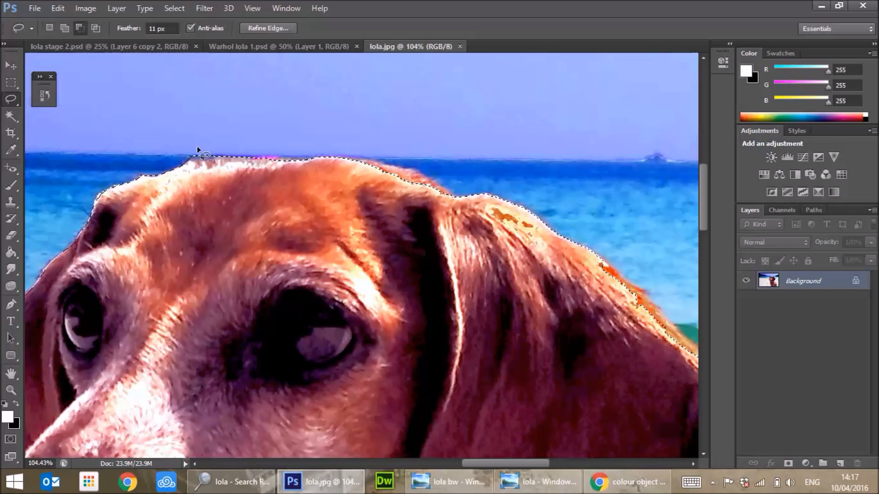
mouse_move(181, 151)
mouse_down()
mouse_move(238, 158)
mouse_move(245, 144)
mouse_move(235, 133)
mouse_move(190, 158)
mouse_up()
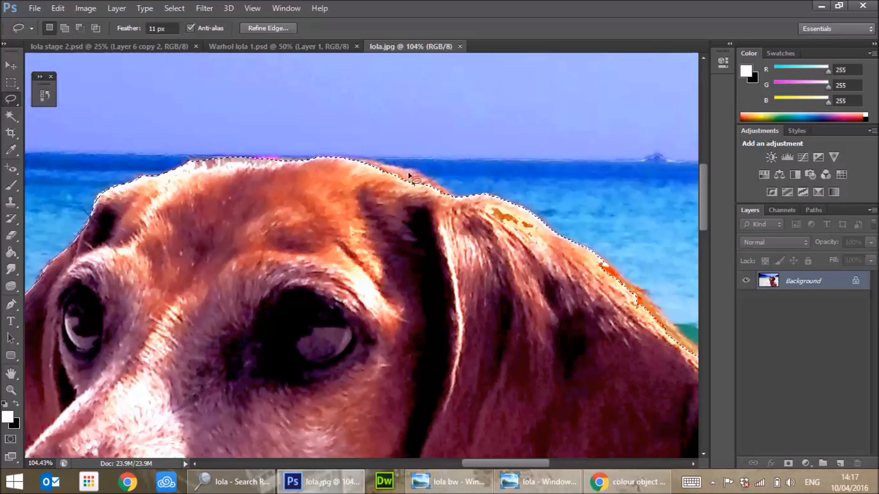
- Add the missed fur at the back of the head and along the ear's upper edge to the selection
key(shift)
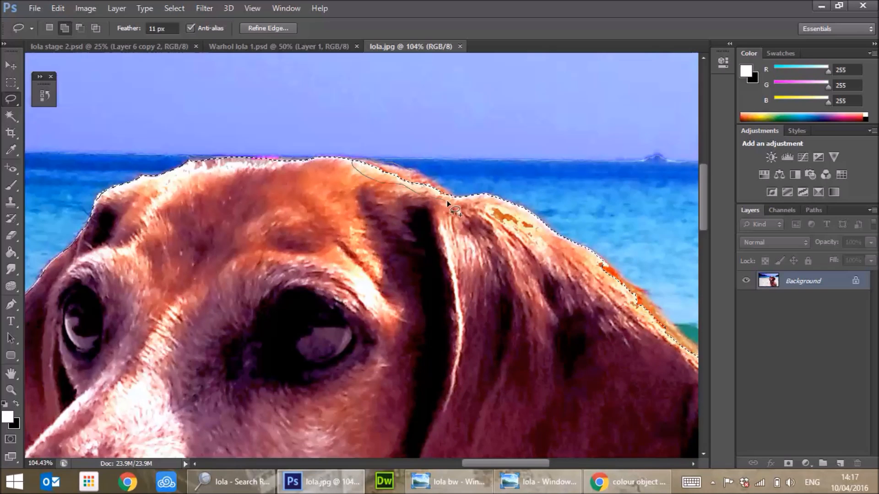
drag(415, 169, 374, 157)
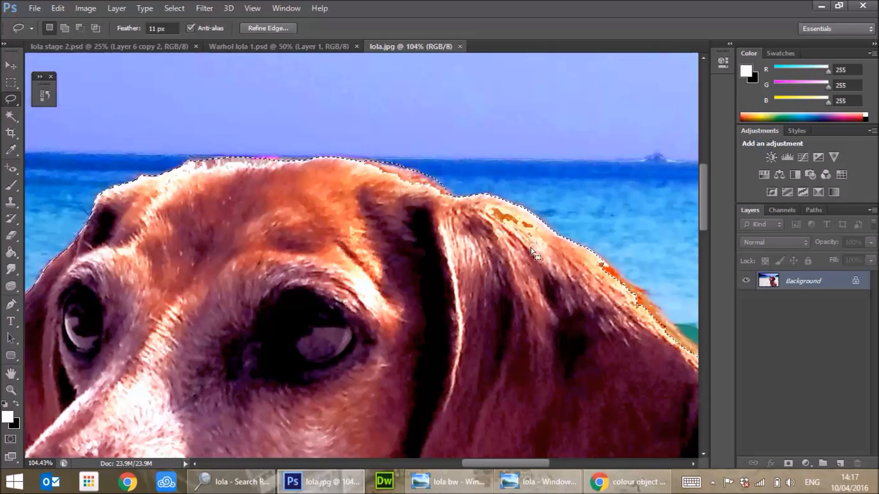
scroll(538, 253, down, 2)
key(shift)
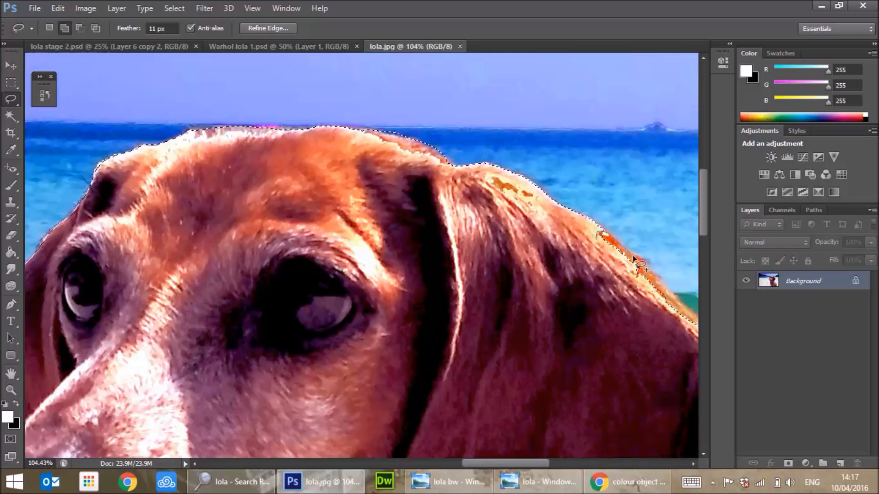
mouse_move(675, 296)
mouse_down()
mouse_move(686, 315)
mouse_move(632, 322)
mouse_up()
drag(603, 265, 605, 274)
scroll(604, 290, down, 3)
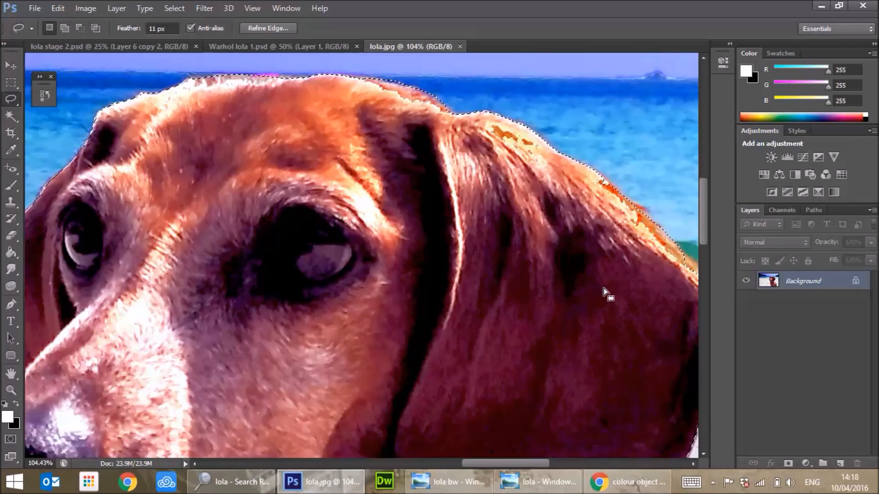
- Deselect the outline around the dog
key(ctrl+d)
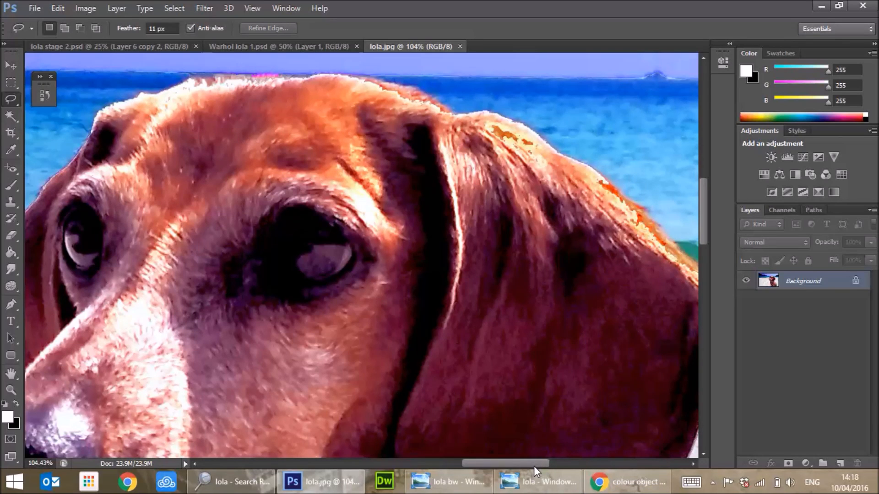
drag(533, 464, 540, 460)
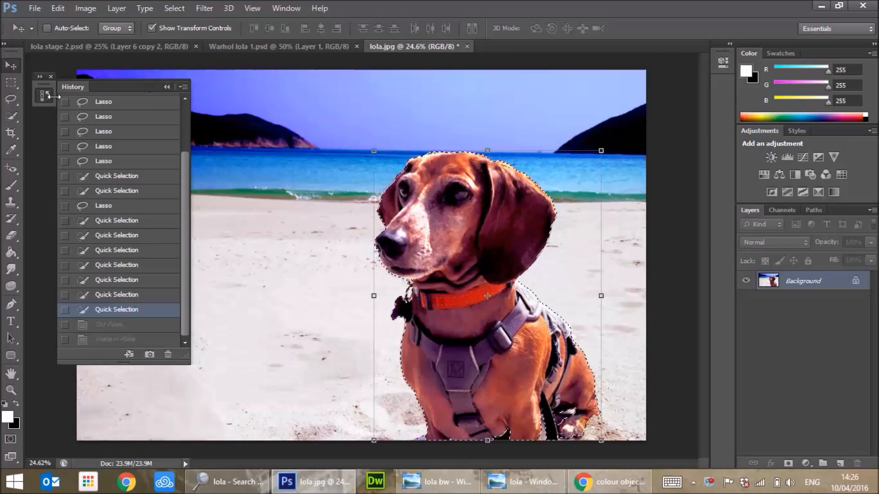
- Try cutting the selected dog out of the Background and pasting it back with the regular Paste command
click(44, 95)
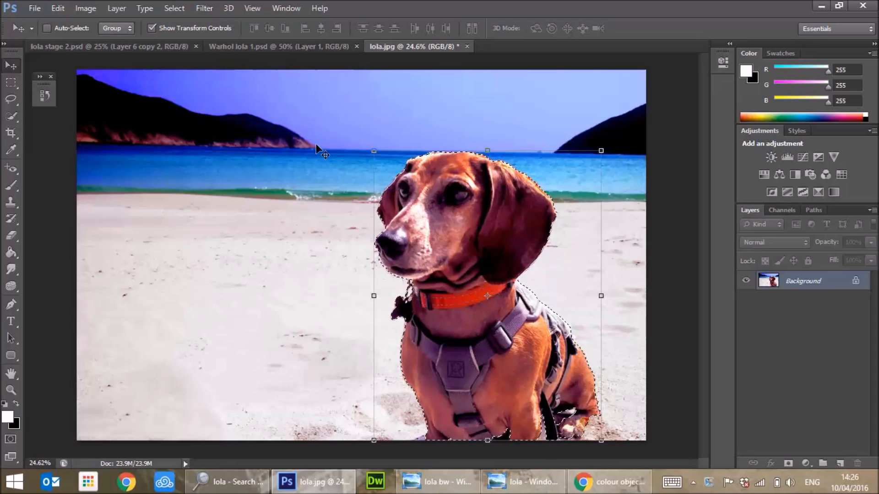
click(57, 8)
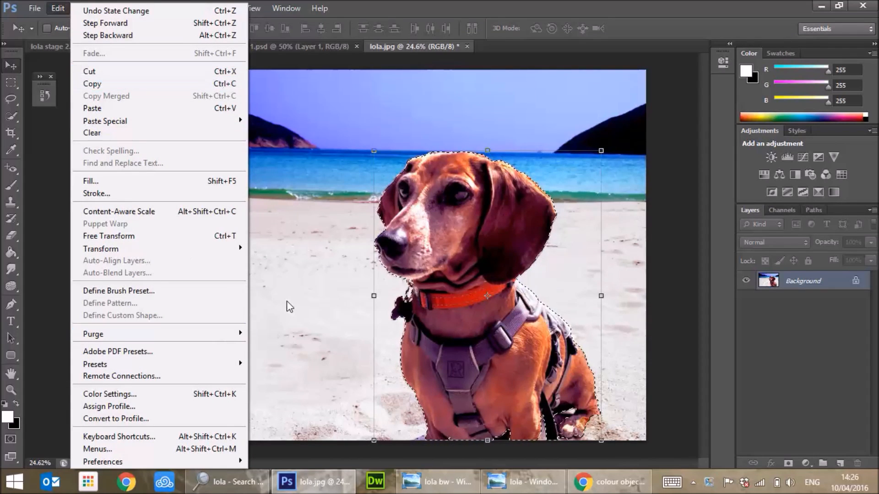
click(382, 293)
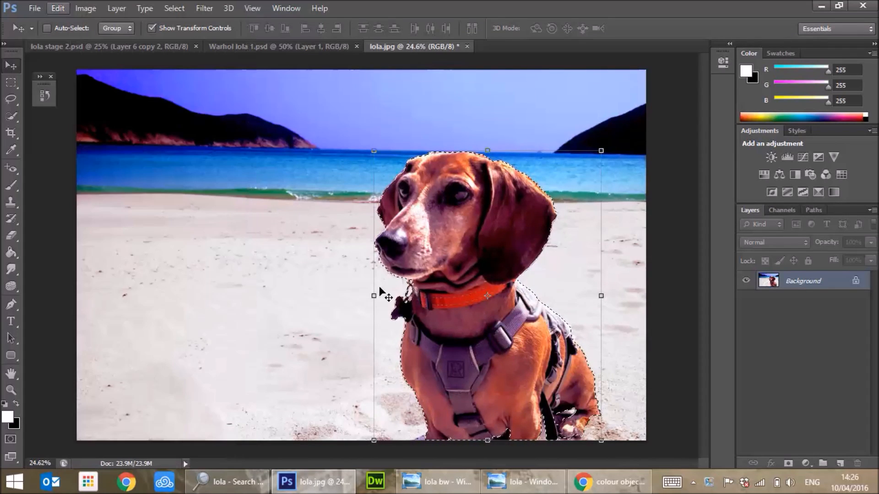
key(ctrl+x)
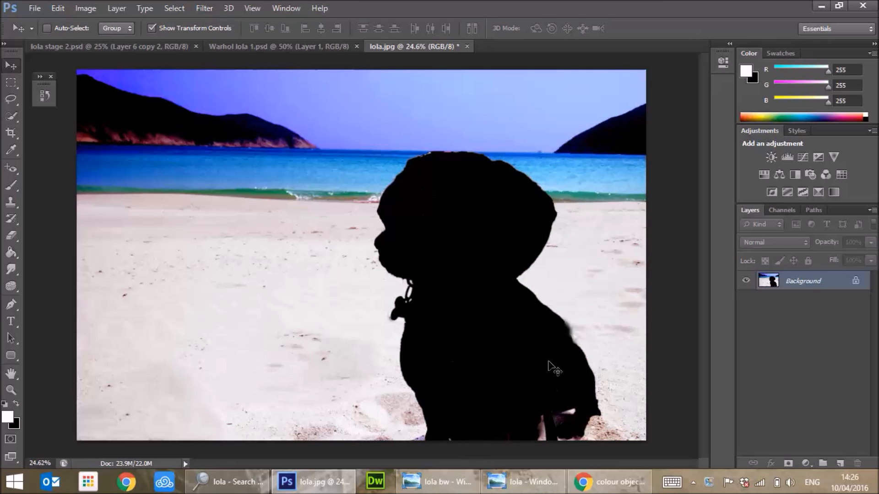
click(58, 8)
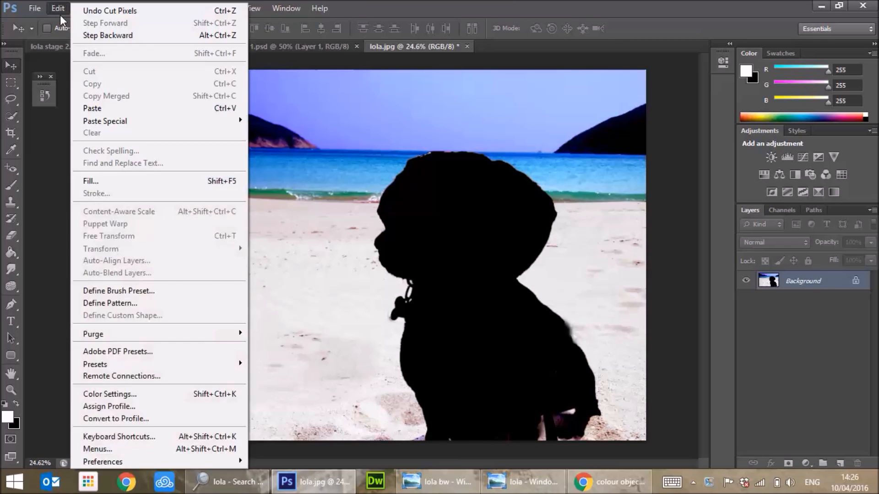
click(128, 109)
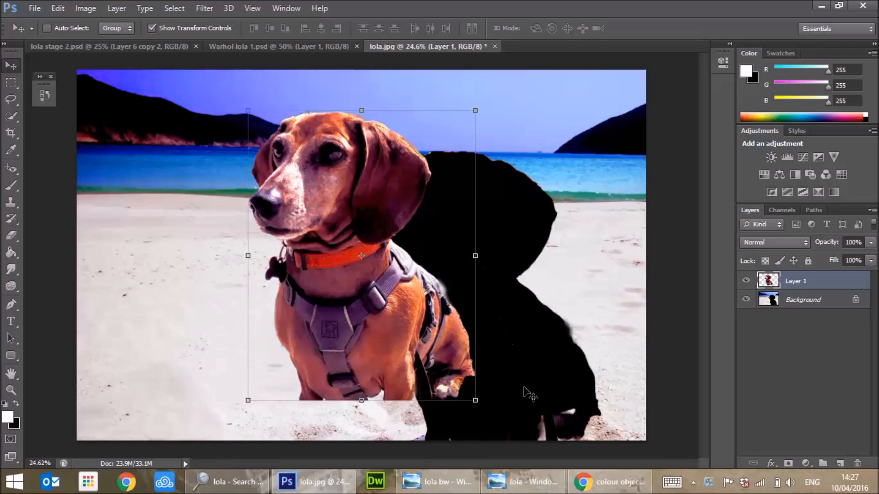
- Undo the cut and paste by returning to the last Quick Selection state in the history
click(45, 95)
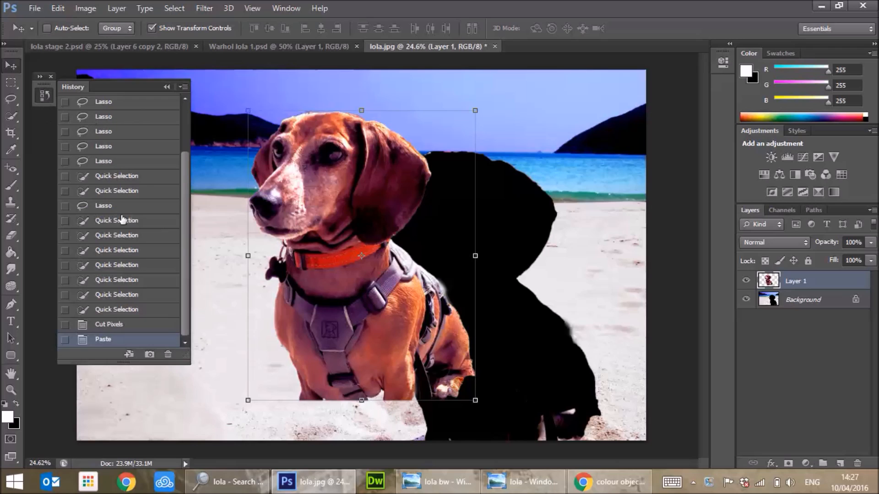
click(140, 329)
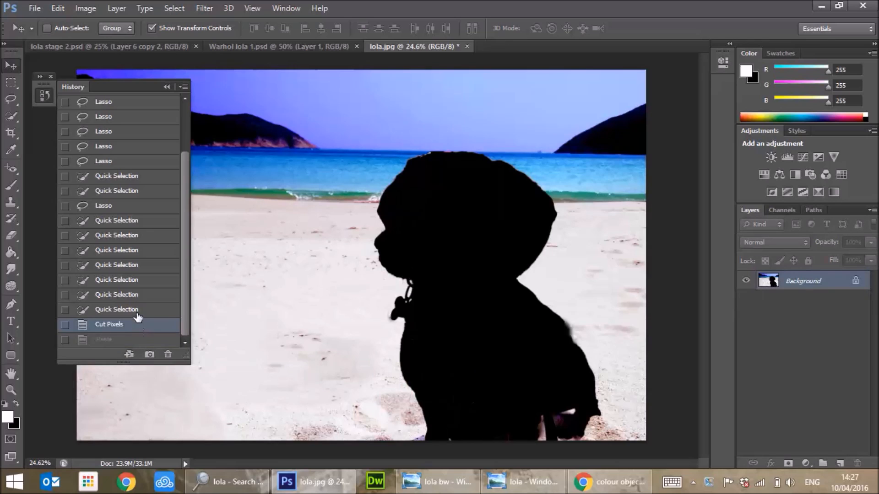
click(136, 312)
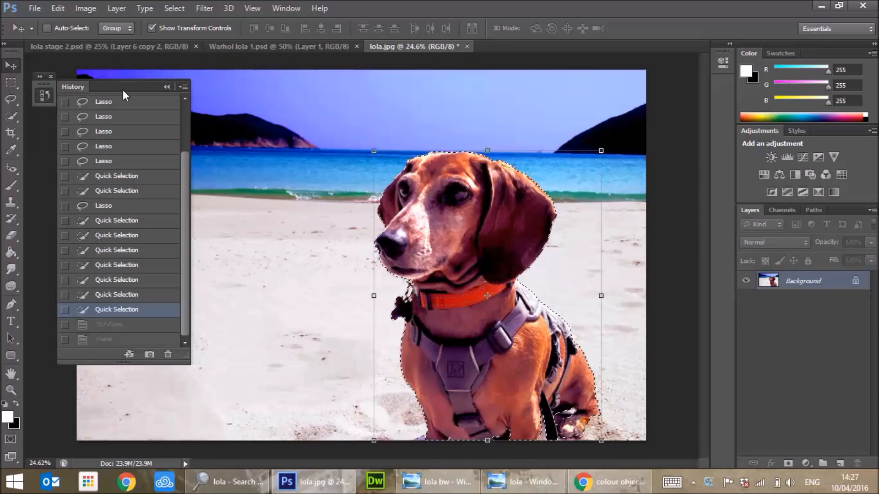
- Cut the selected dog out of the Background and paste it in place on its own layer
key(ctrl+x)
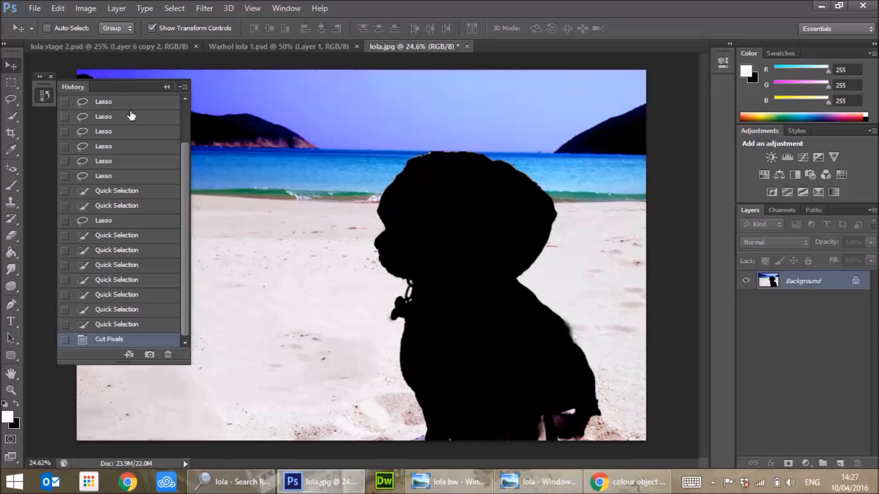
key(ctrl+shift+v)
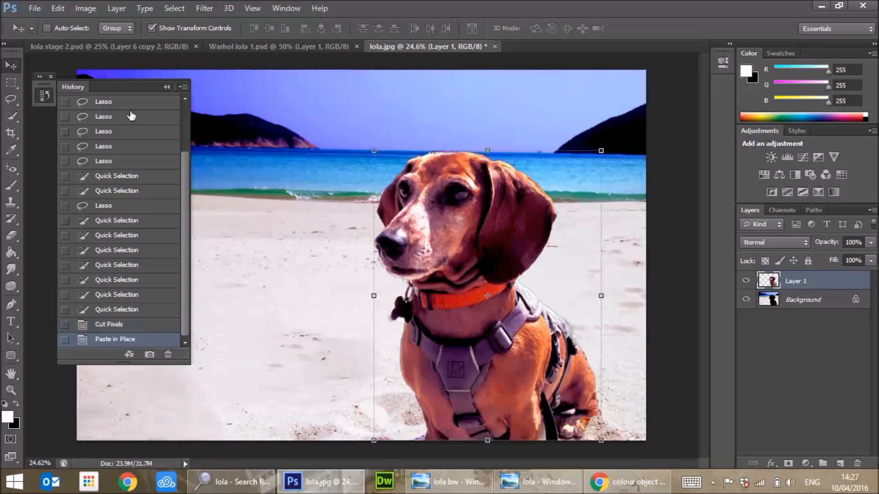
click(85, 8)
click(66, 8)
mouse_move(152, 125)
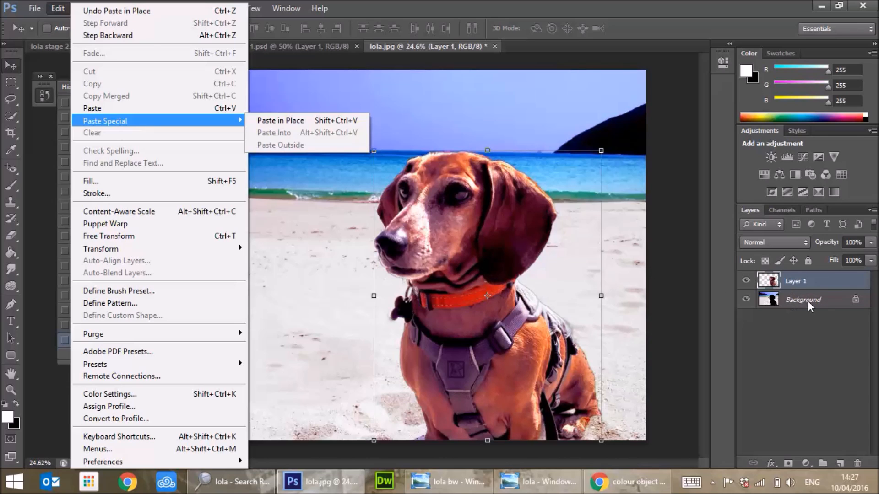
- Toggle the Background layer's visibility off and on repeatedly to examine the separated dog layer
click(746, 300)
click(745, 300)
click(745, 300)
click(746, 300)
click(746, 301)
click(745, 301)
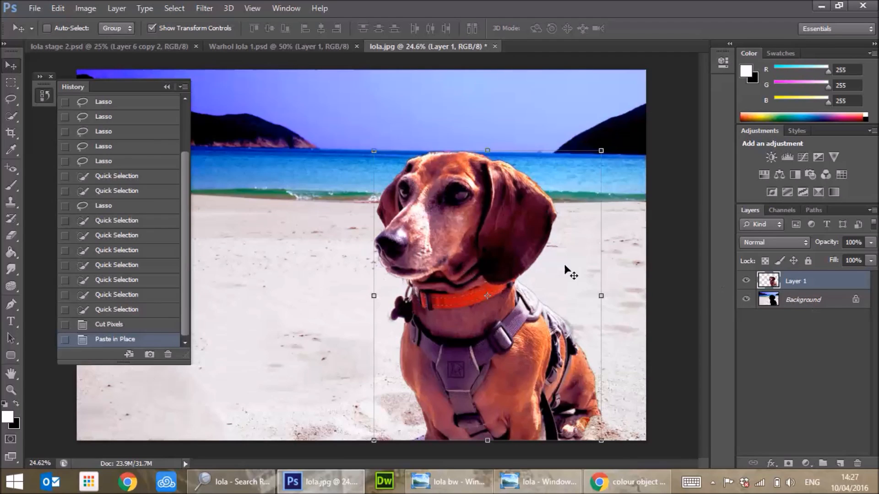
- Convert the locked Background into a regular layer with the default name and collapse the History panel
click(804, 306)
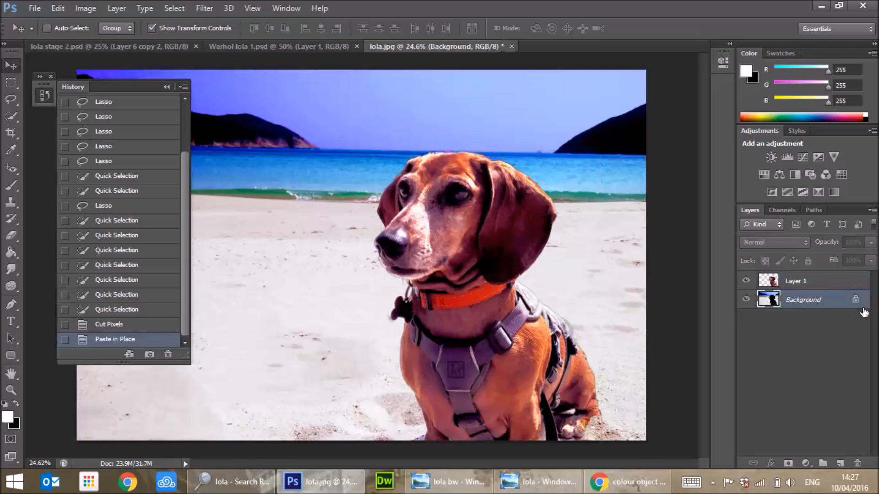
double_click(819, 301)
click(547, 151)
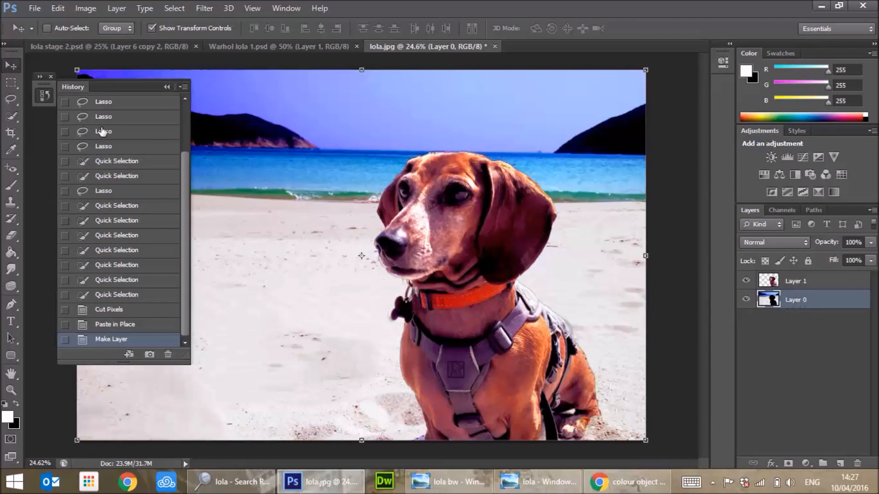
click(45, 95)
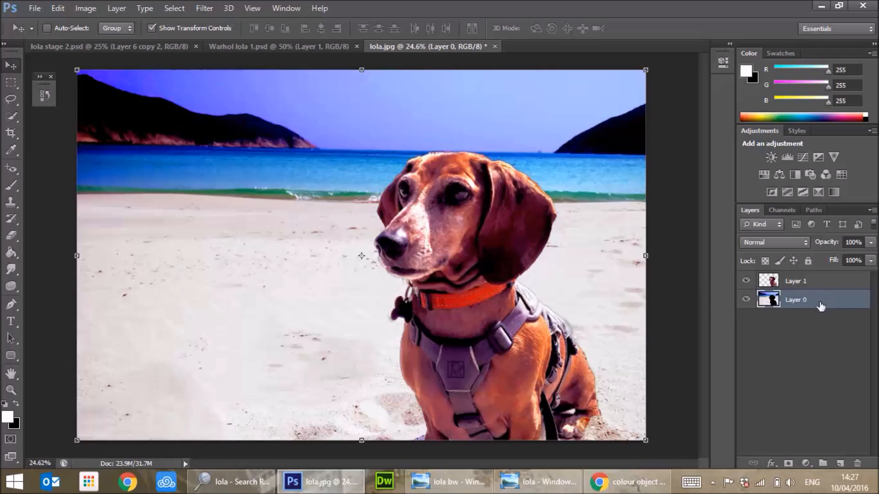
click(118, 9)
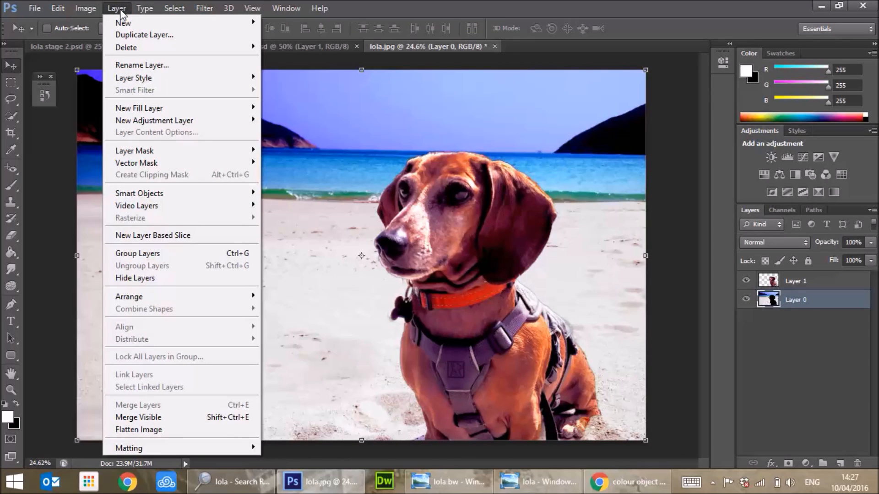
click(174, 9)
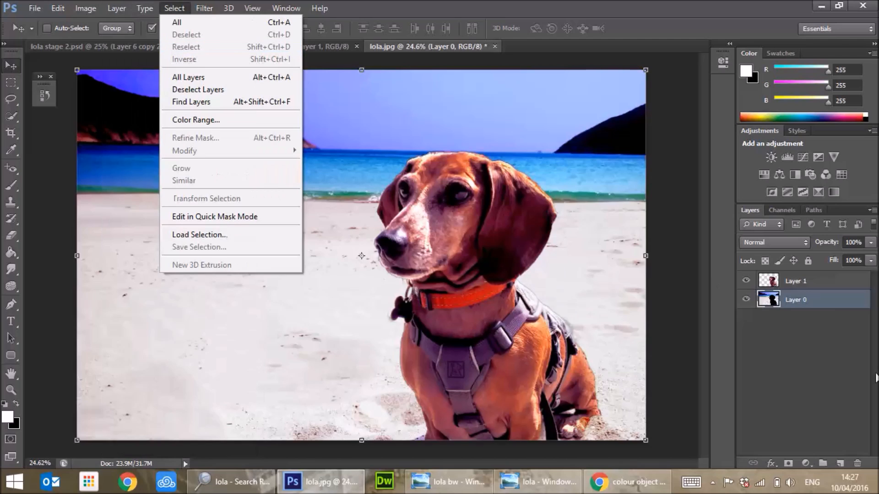
click(787, 327)
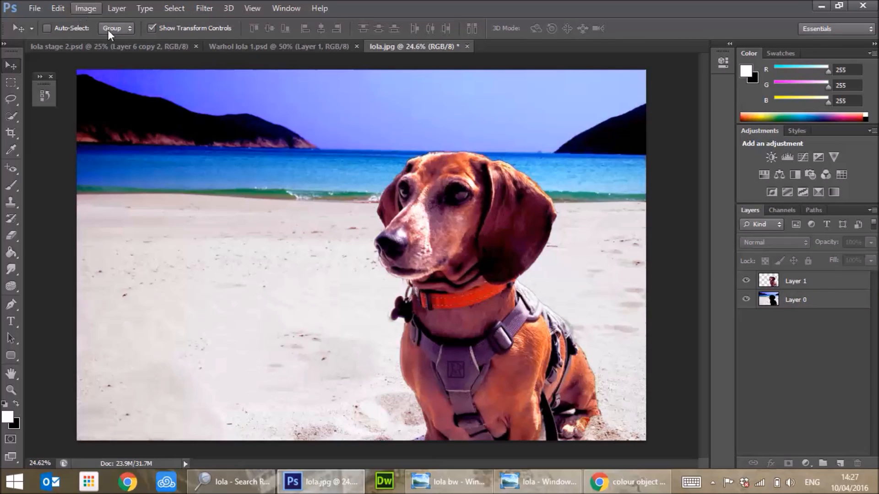
- Add a Black & White adjustment layer directly above Layer 0, below the dog layer
click(812, 299)
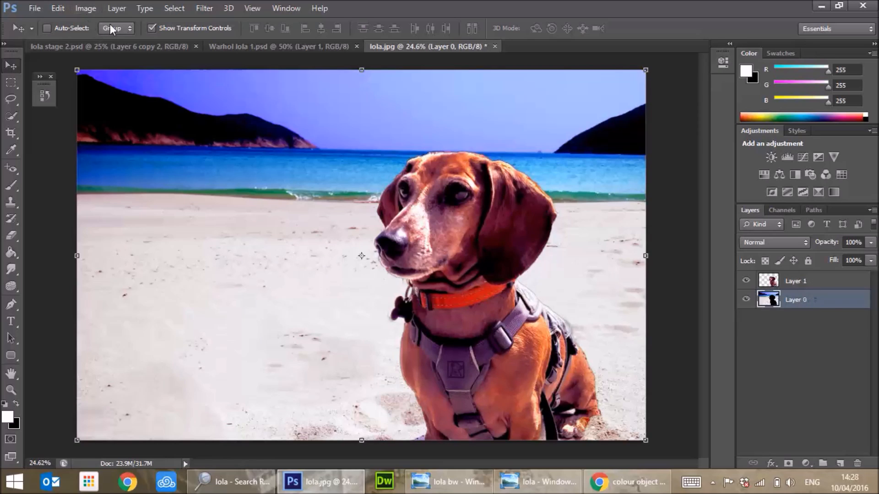
click(806, 463)
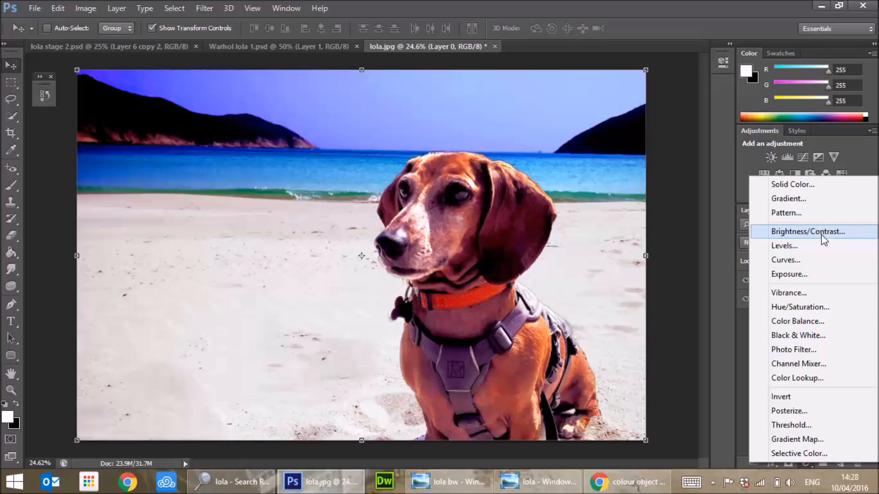
click(825, 337)
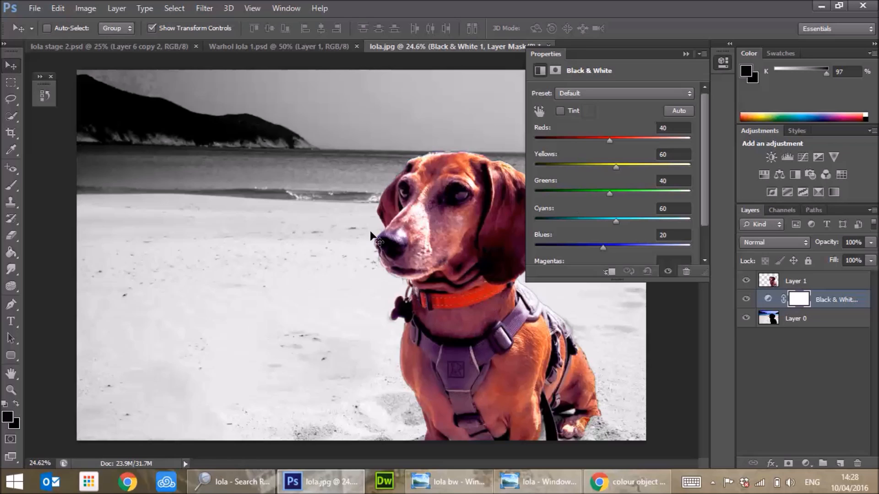
- Set the Black & White adjustment to Reds 79, Yellows 133, Greens -51, Cyans 54 and Blues 50, and collapse its properties
drag(603, 246, 614, 224)
drag(609, 191, 577, 202)
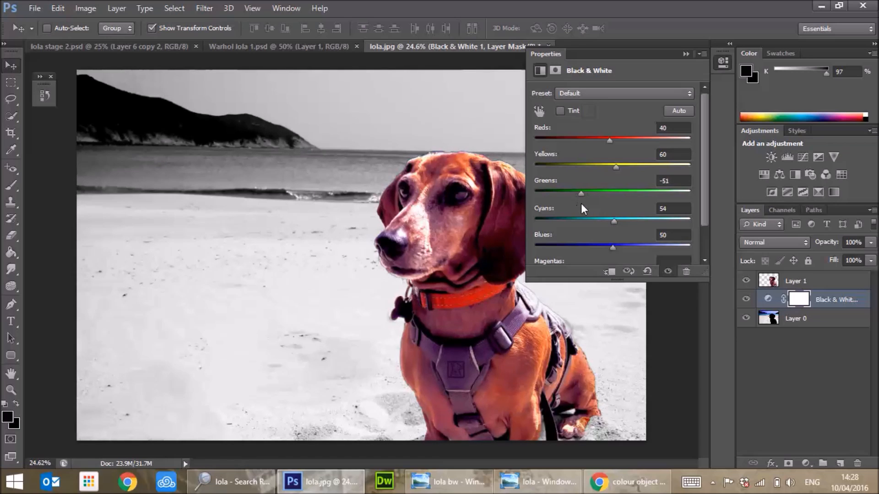
drag(610, 168, 658, 172)
mouse_move(609, 142)
mouse_down()
mouse_move(571, 140)
mouse_move(636, 150)
mouse_move(621, 147)
mouse_up()
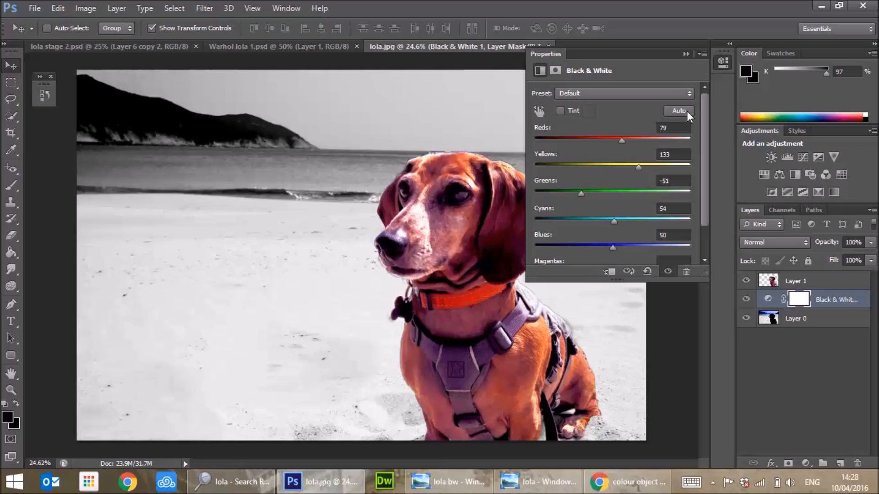
click(685, 53)
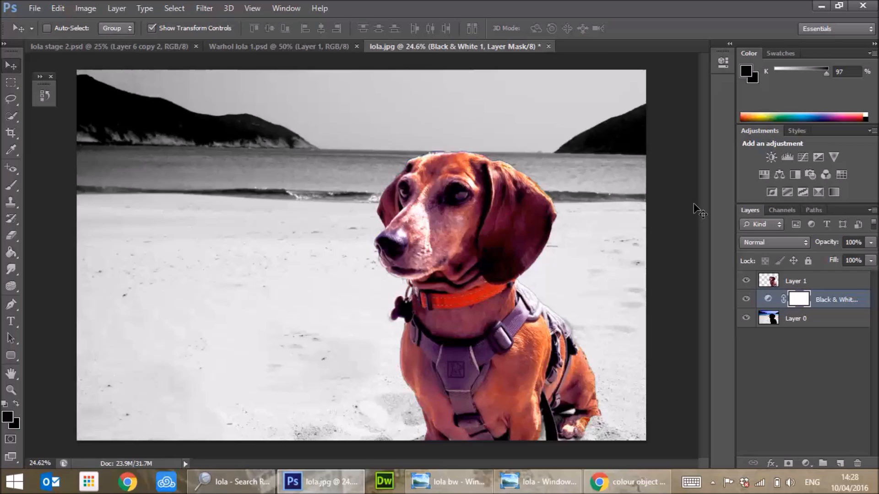
- Switch to the Chrome window showing the "colour object" page
mouse_move(619, 488)
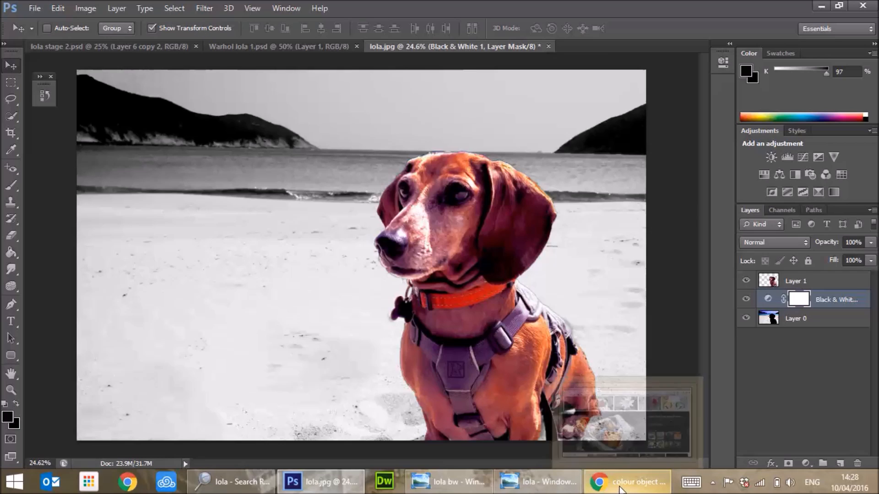